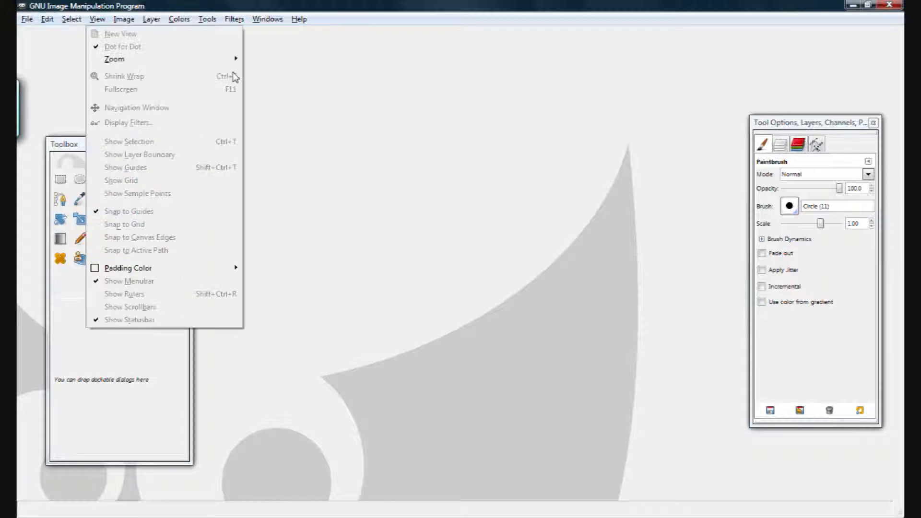
# Step: Create a new image at the default 640 × 400 pixel size
pyautogui.click(29, 20)
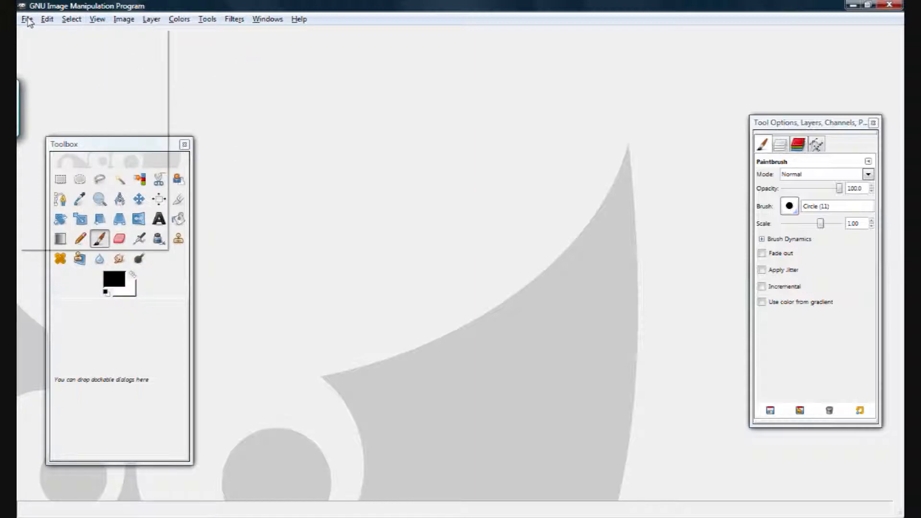
pyautogui.click(44, 30)
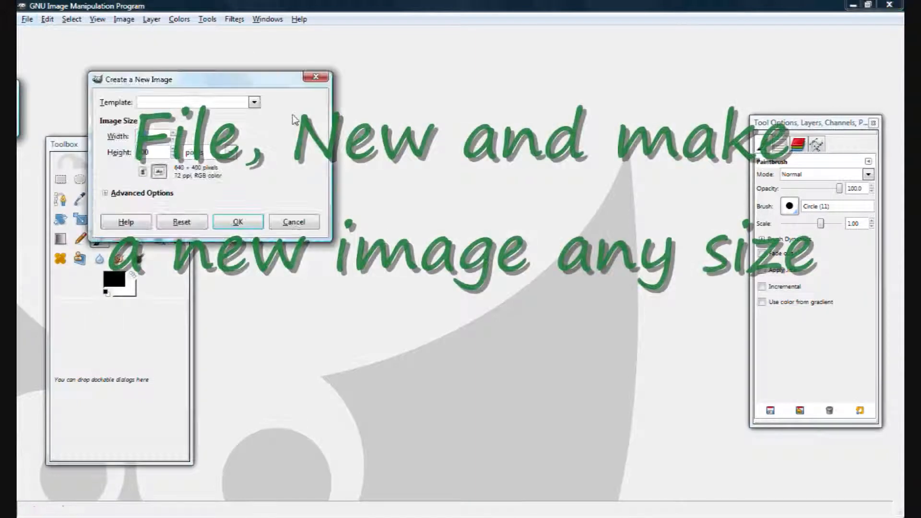
pyautogui.click(239, 220)
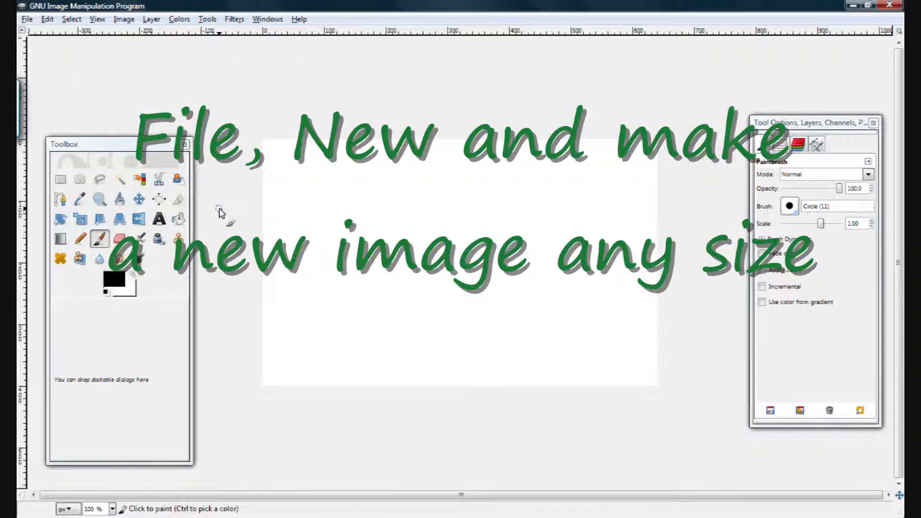
# Step: Create a second 640 × 400 image filled with Transparency and minimize its window for later use
pyautogui.click(26, 21)
pyautogui.click(53, 33)
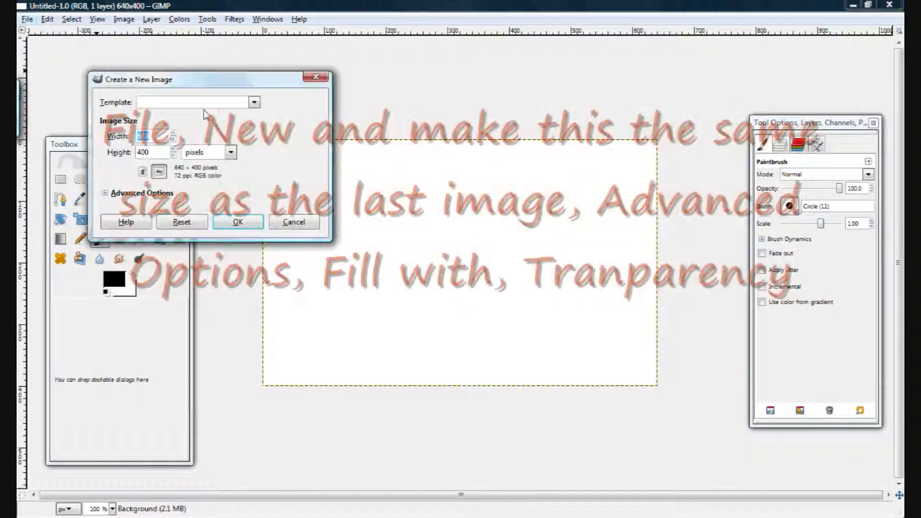
pyautogui.click(112, 194)
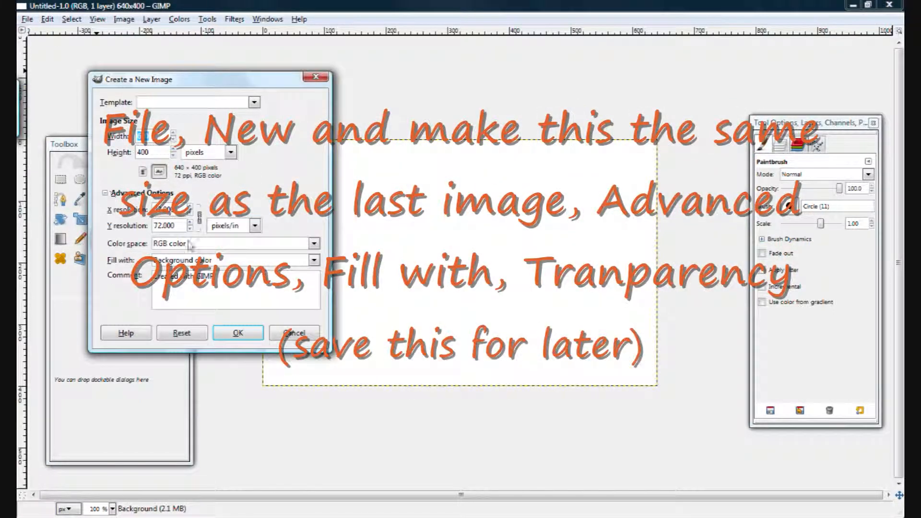
pyautogui.click(314, 260)
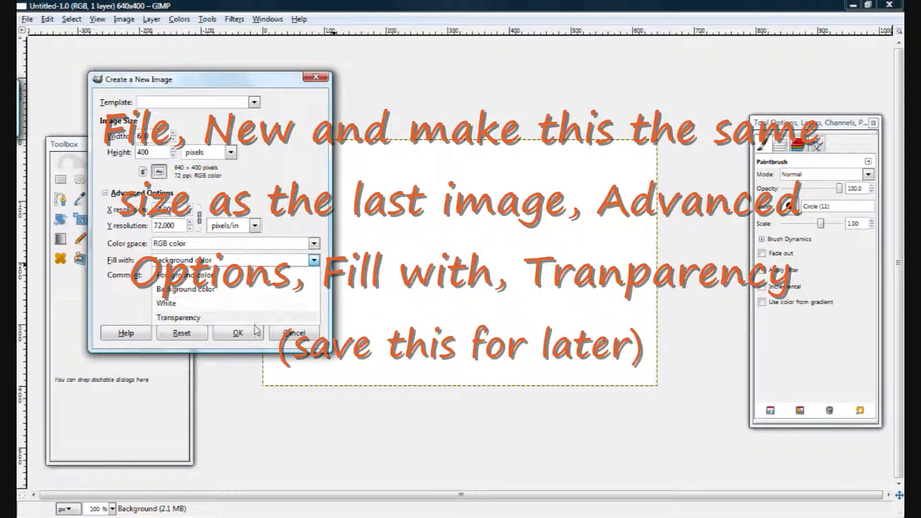
pyautogui.click(235, 318)
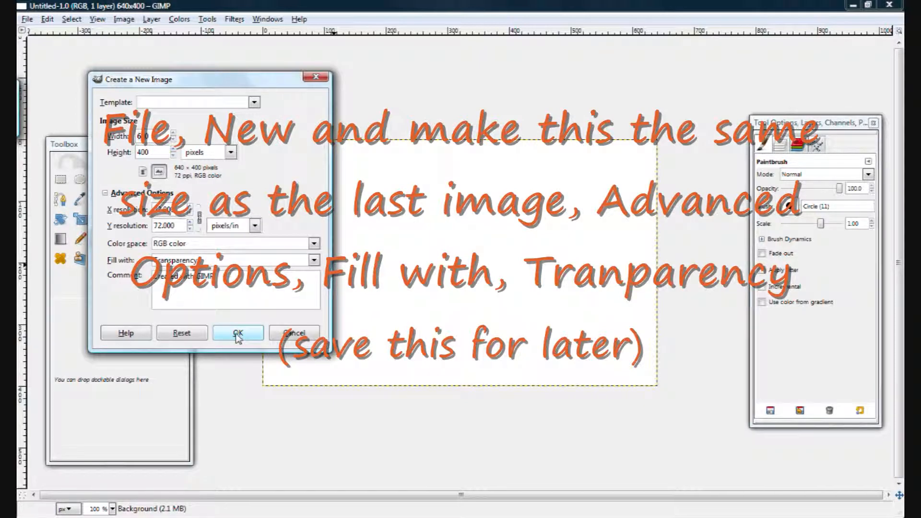
pyautogui.click(237, 335)
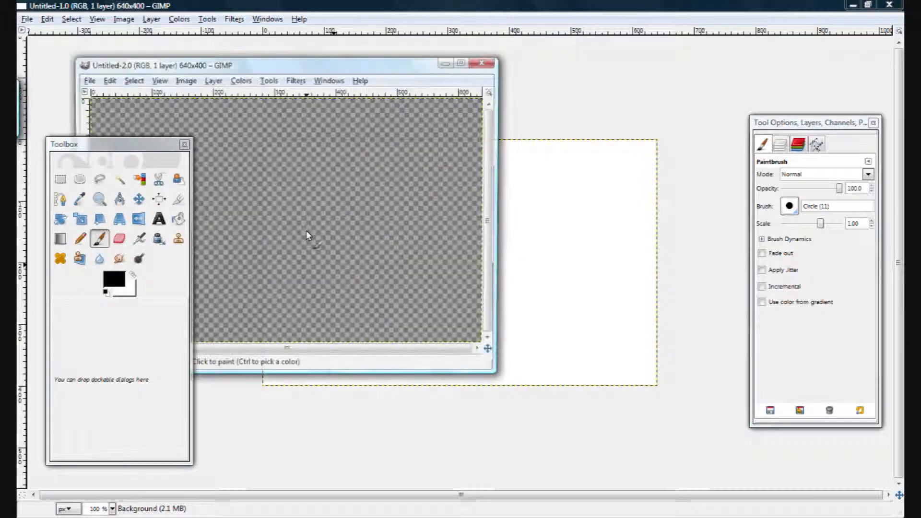
pyautogui.click(445, 64)
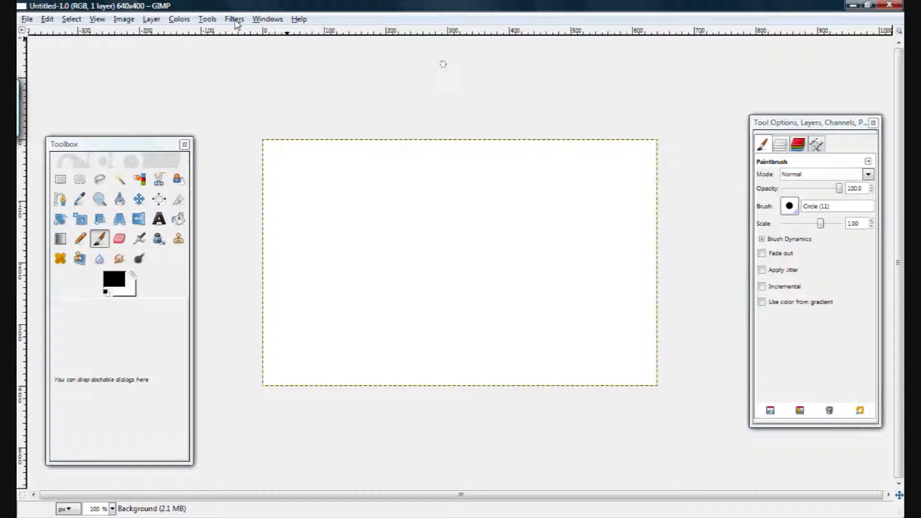
# Step: Render Solid Noise on the first image with random seed 0, detail 1, and X and Y size 16.0
pyautogui.click(235, 19)
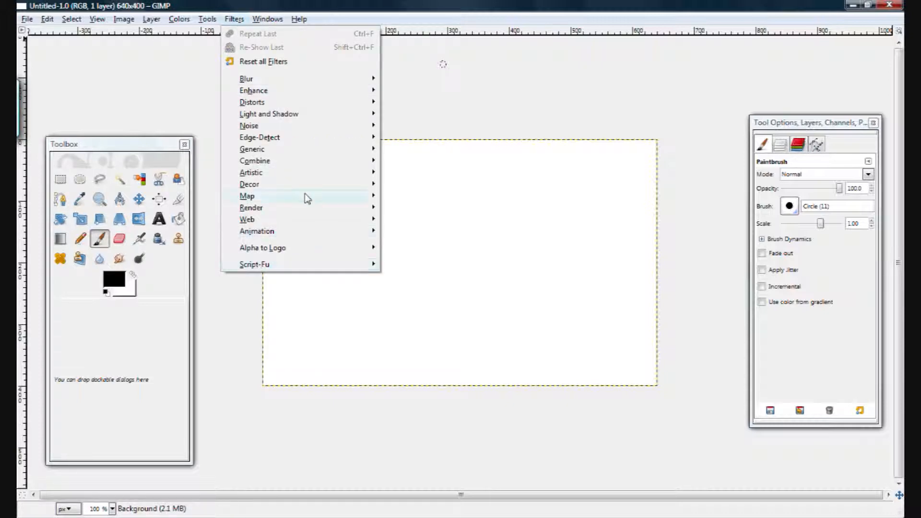
pyautogui.moveTo(284, 210)
pyautogui.moveTo(429, 211)
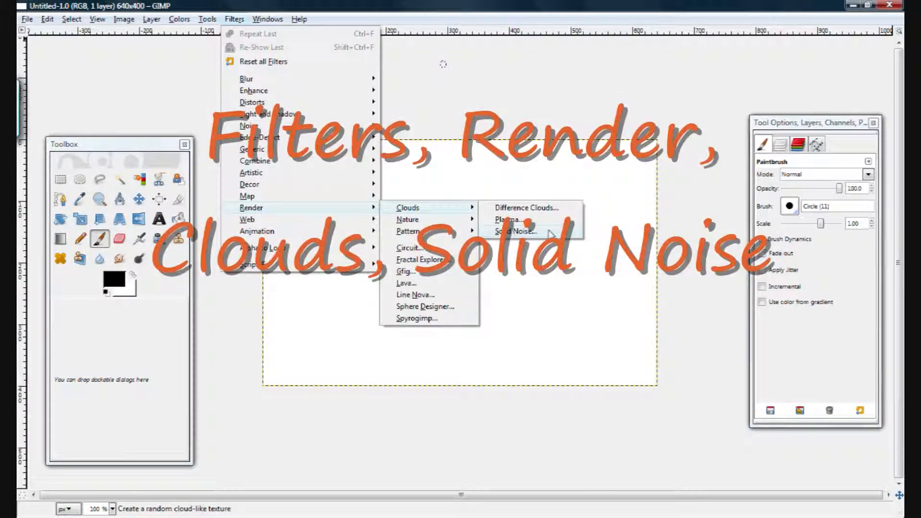
pyautogui.click(527, 231)
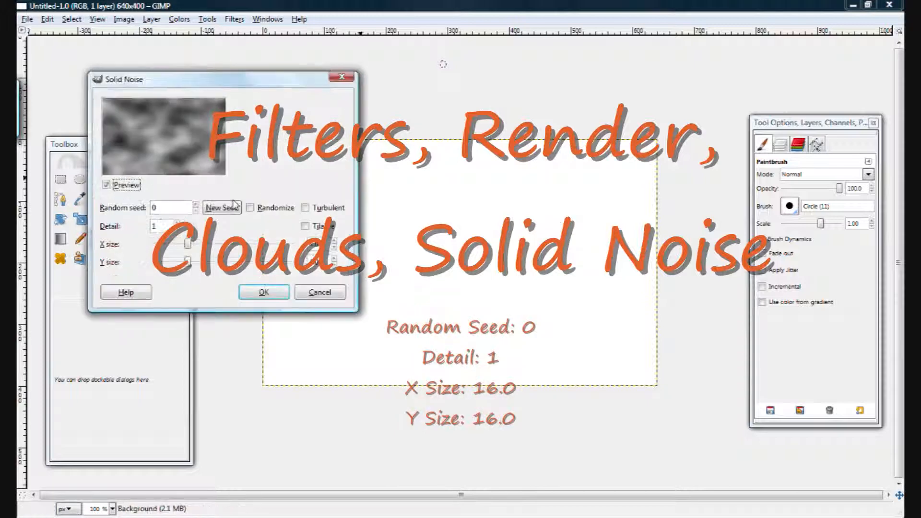
pyautogui.moveTo(188, 263); pyautogui.dragTo(372, 225)
pyautogui.click(177, 223)
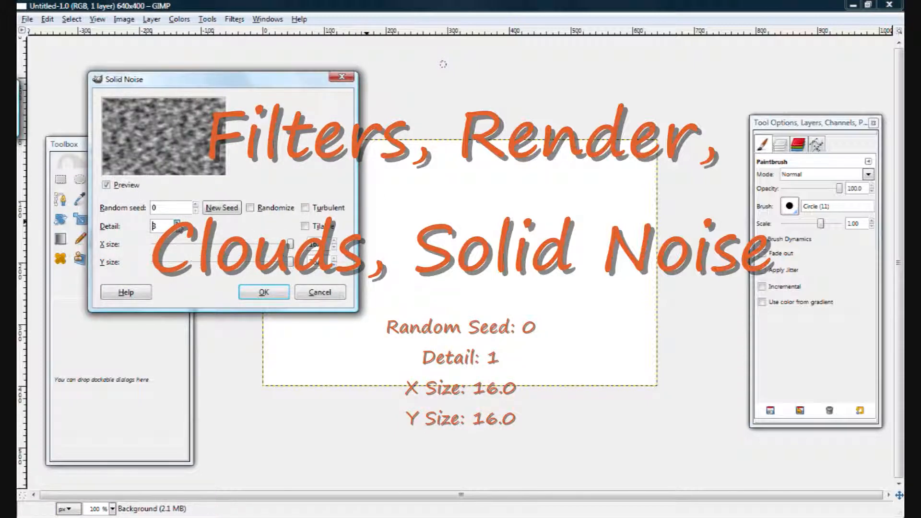
pyautogui.click(177, 230)
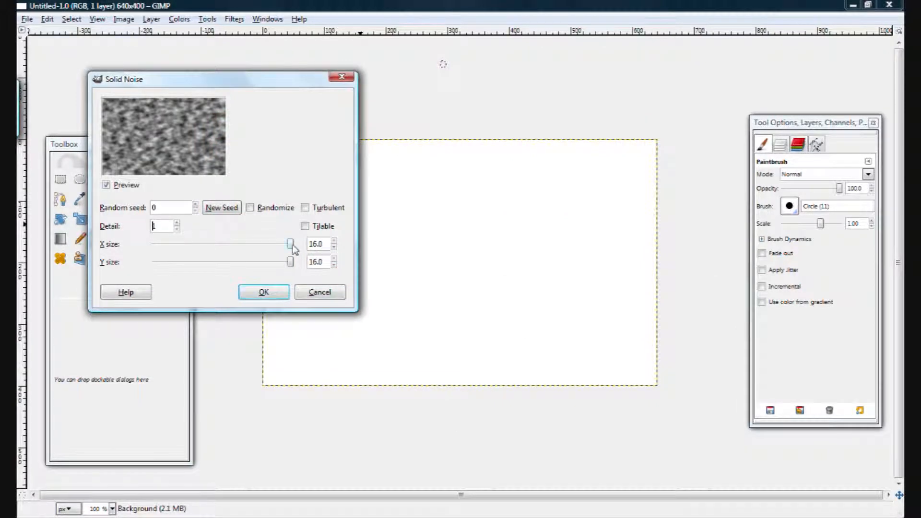
pyautogui.click(263, 293)
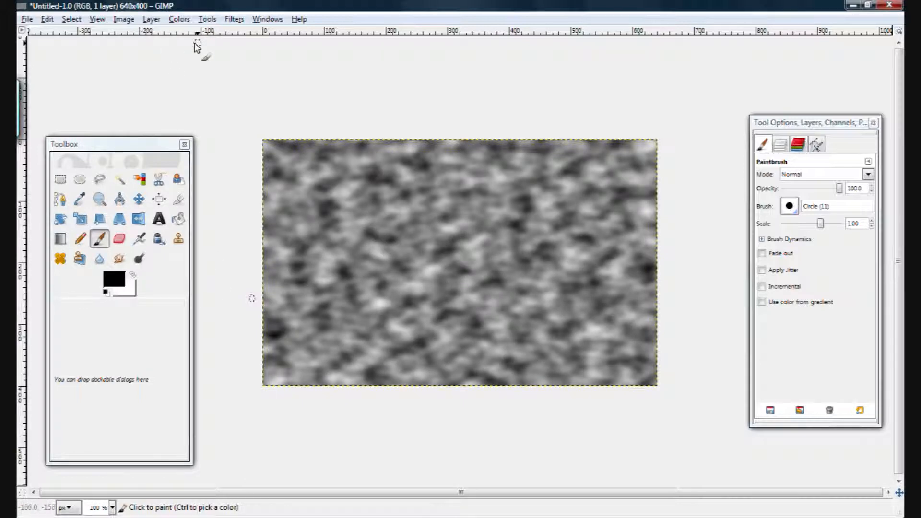
# Step: Apply RGB Noise with Correlated noise and Independent RGB unchecked and the channel values at 0.10
pyautogui.click(237, 21)
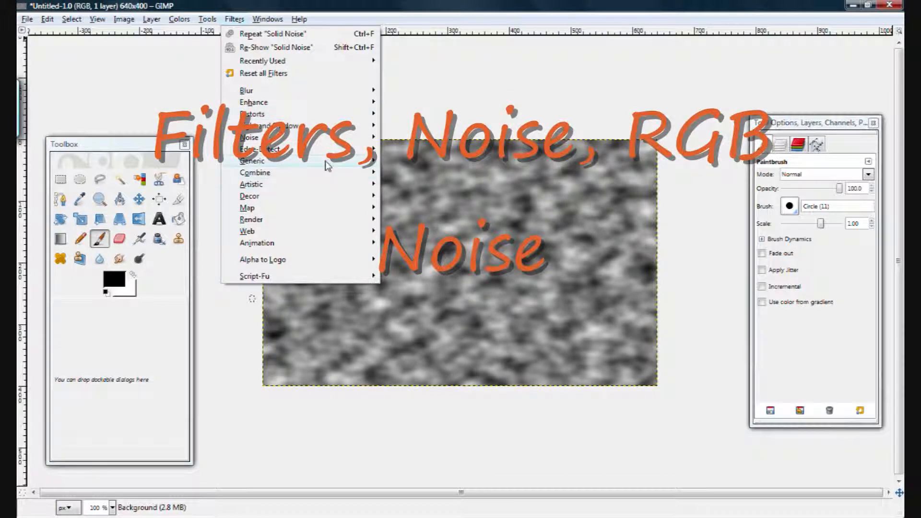
pyautogui.moveTo(321, 139)
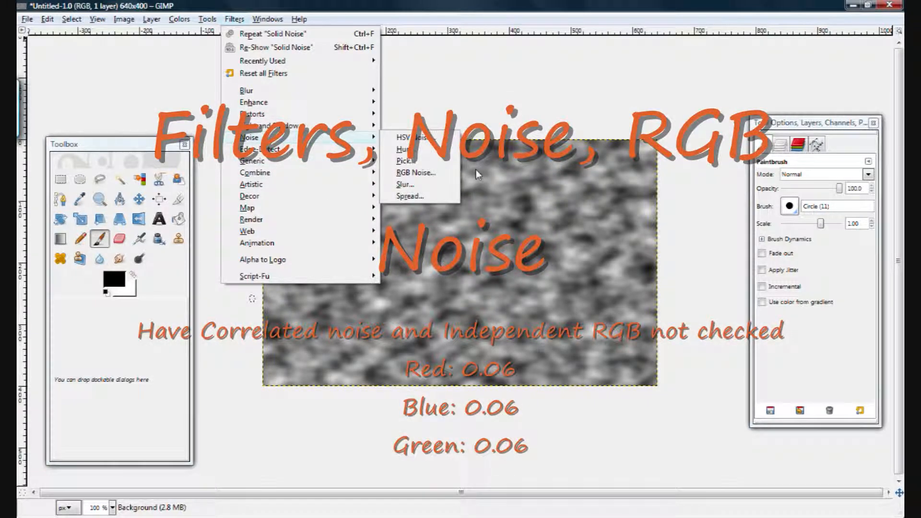
pyautogui.click(437, 173)
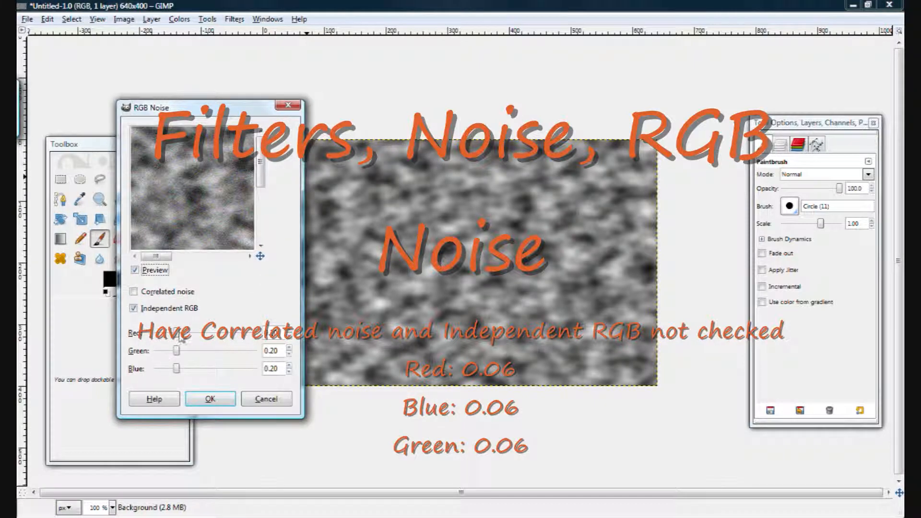
pyautogui.click(134, 309)
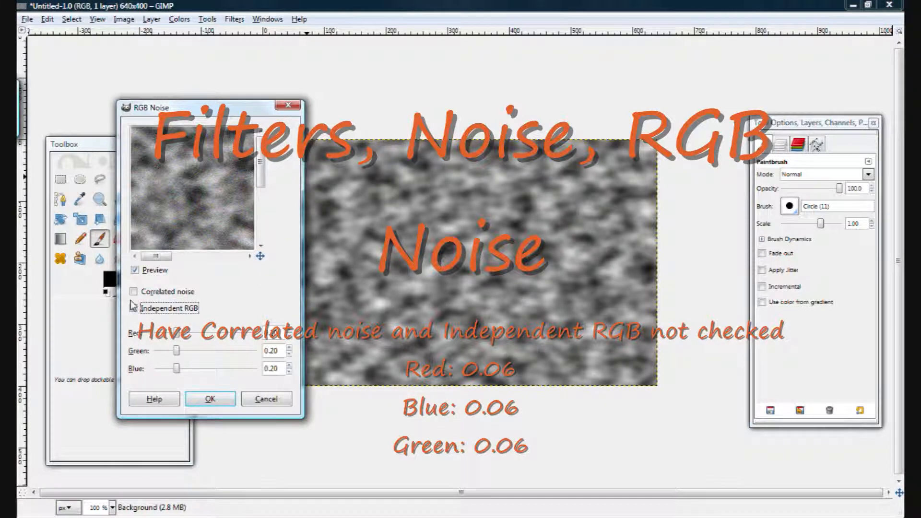
pyautogui.click(134, 309)
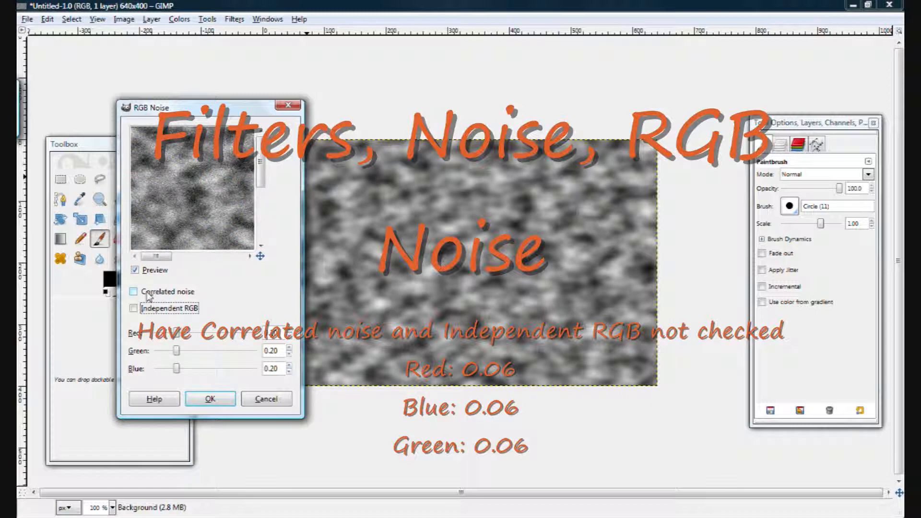
pyautogui.moveTo(178, 338)
pyautogui.mouseDown()
pyautogui.moveTo(156, 336)
pyautogui.moveTo(210, 337)
pyautogui.moveTo(163, 336)
pyautogui.mouseUp()
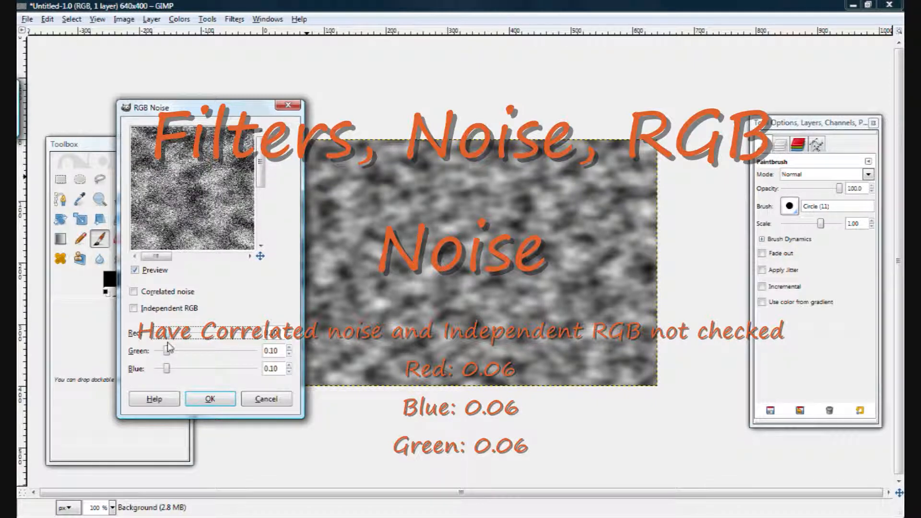
pyautogui.click(209, 400)
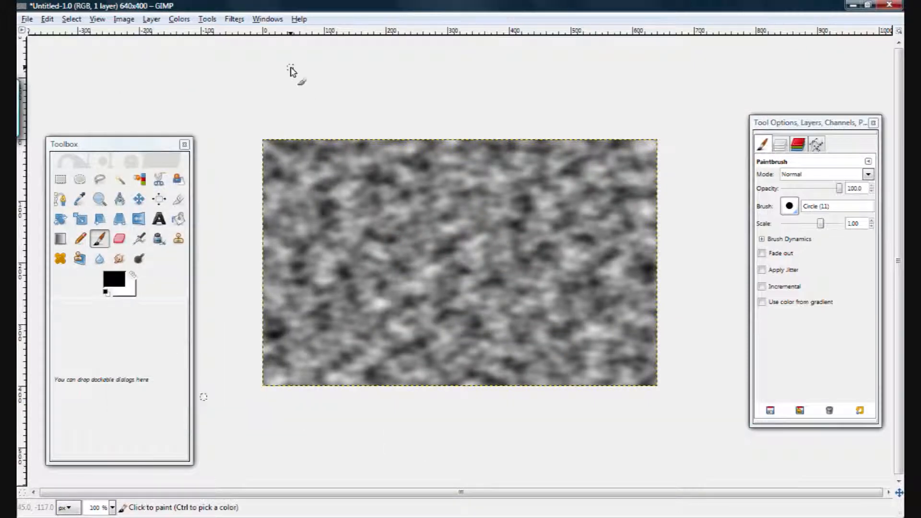
# Step: Reset all filters and open the Color Balance dialog
pyautogui.click(238, 21)
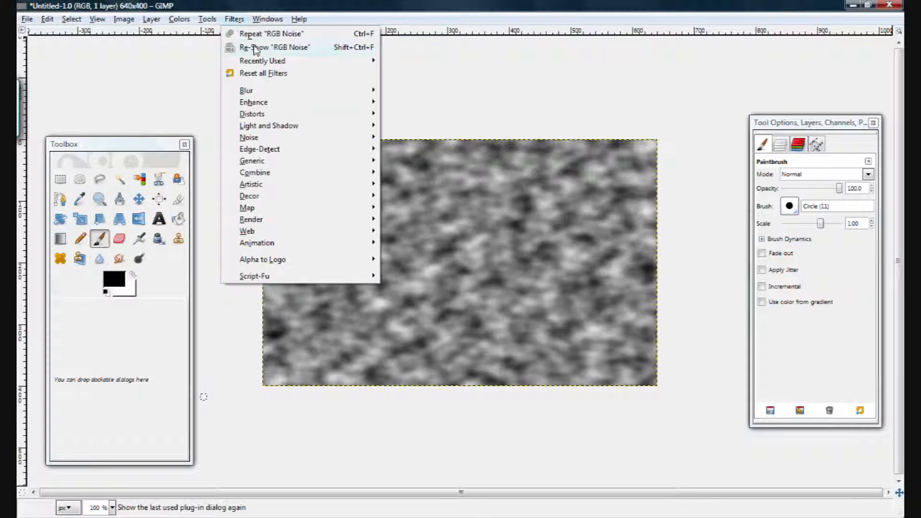
pyautogui.click(278, 75)
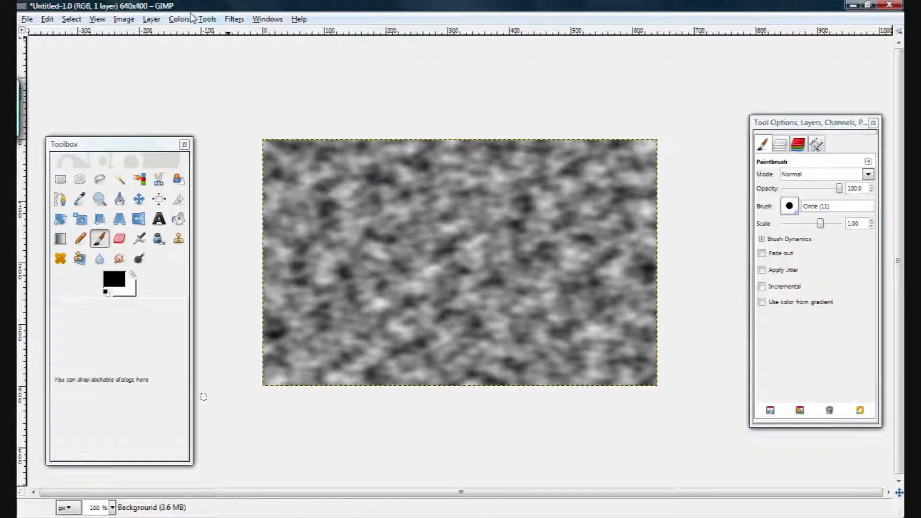
pyautogui.click(179, 18)
pyautogui.click(194, 37)
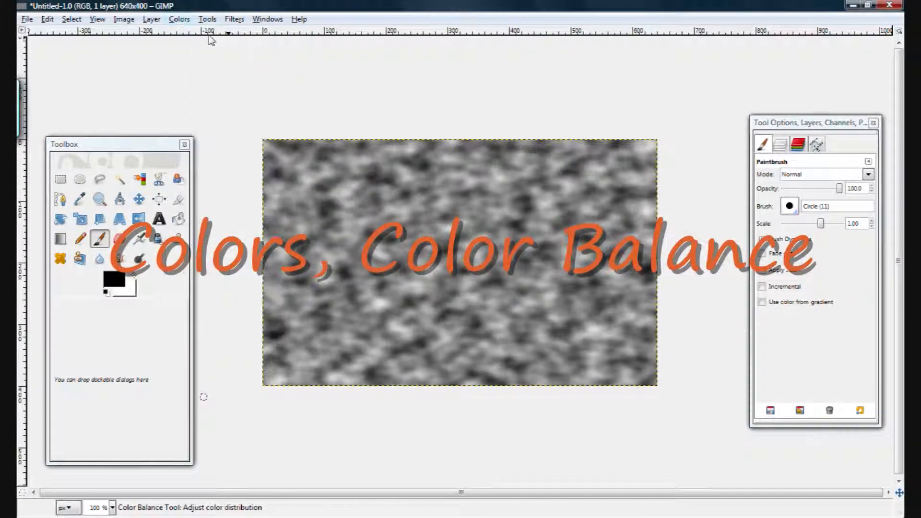
pyautogui.click(185, 19)
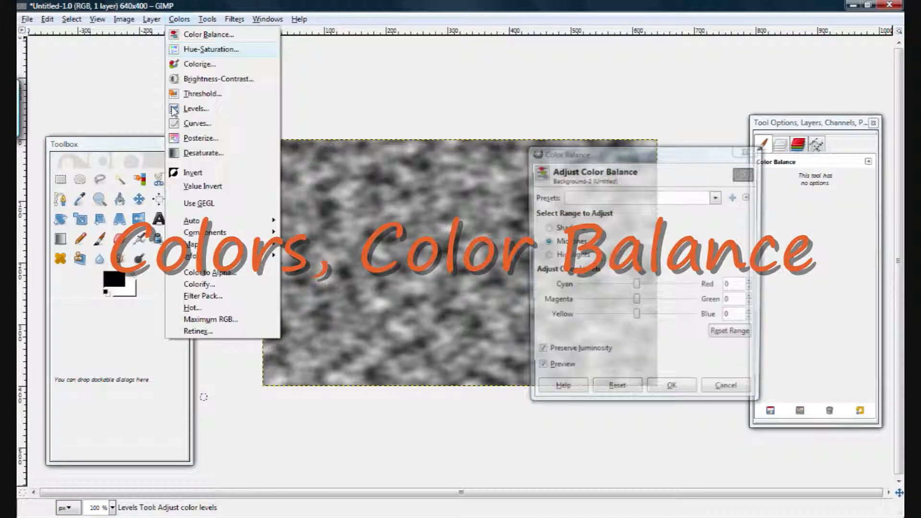
pyautogui.click(436, 132)
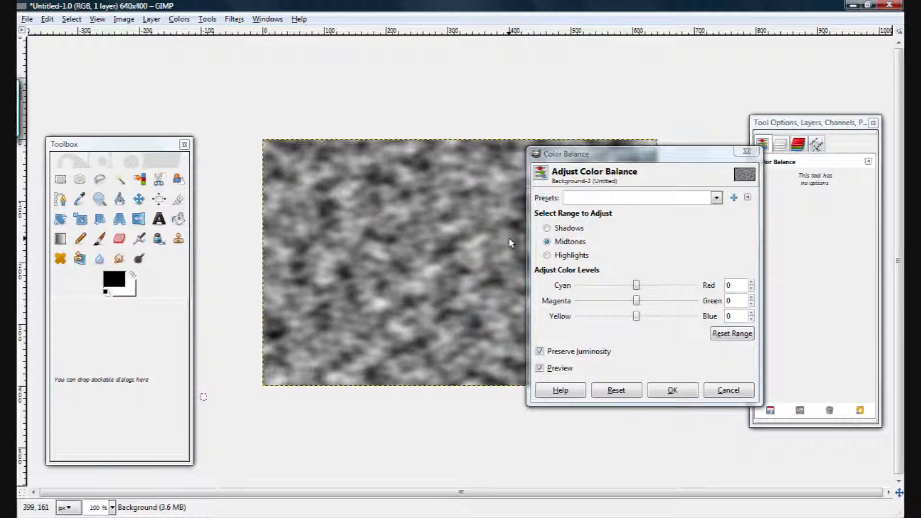
# Step: Set the Shadows color levels to Cyan-Red -100, Magenta-Green -40 and Yellow-Blue 20
pyautogui.click(547, 227)
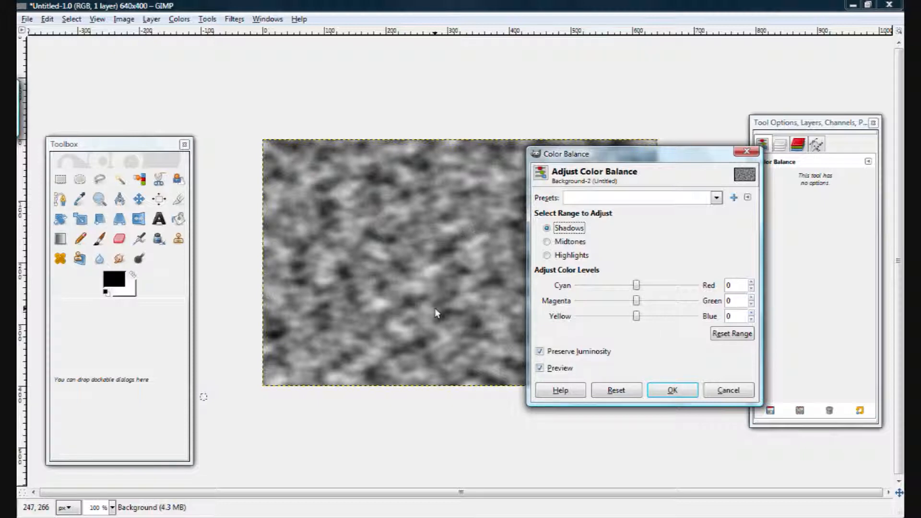
pyautogui.moveTo(636, 286); pyautogui.dragTo(578, 285)
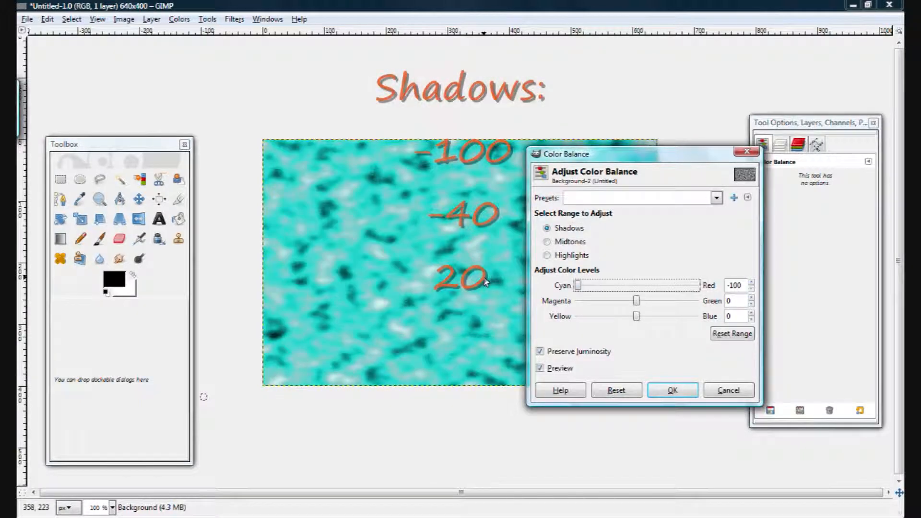
pyautogui.click(594, 306)
pyautogui.click(594, 306)
pyautogui.click(593, 306)
pyautogui.click(592, 306)
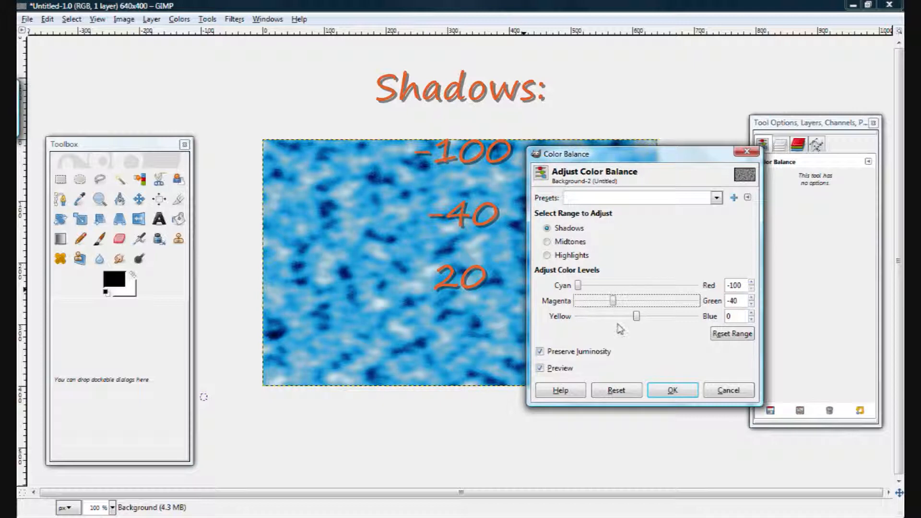
pyautogui.click(665, 317)
pyautogui.click(665, 316)
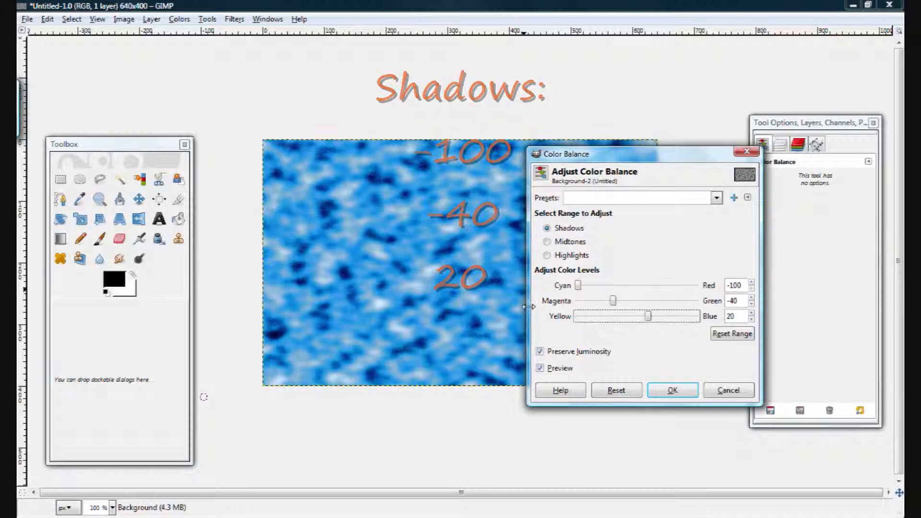
# Step: Set the Midtones color levels to Cyan-Red -20, Magenta-Green 100 and Yellow-Blue 30
pyautogui.click(547, 242)
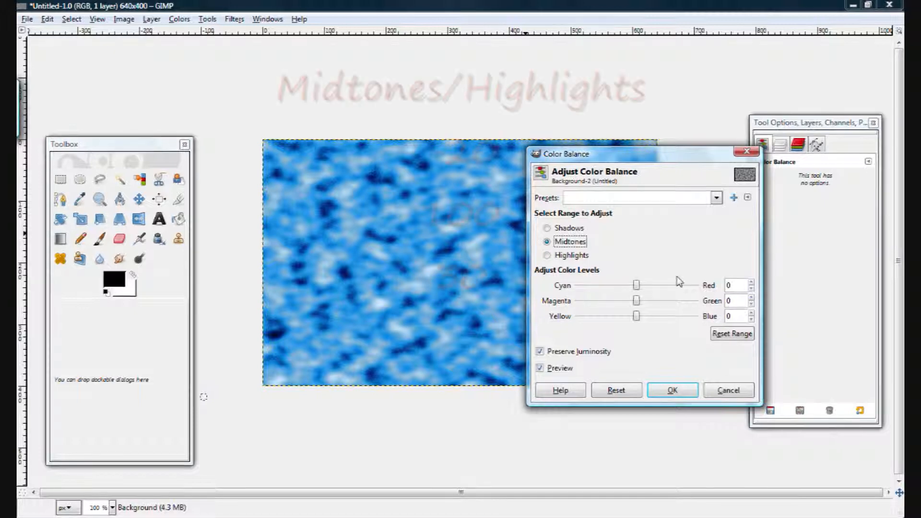
pyautogui.click(610, 286)
pyautogui.click(609, 286)
pyautogui.moveTo(688, 301); pyautogui.dragTo(713, 301)
pyautogui.click(693, 317)
pyautogui.click(692, 316)
pyautogui.click(693, 316)
# Step: Set the Highlights color levels to Cyan-Red -20, Magenta-Green 100 and Yellow-Blue 30 and apply the color balance
pyautogui.click(557, 253)
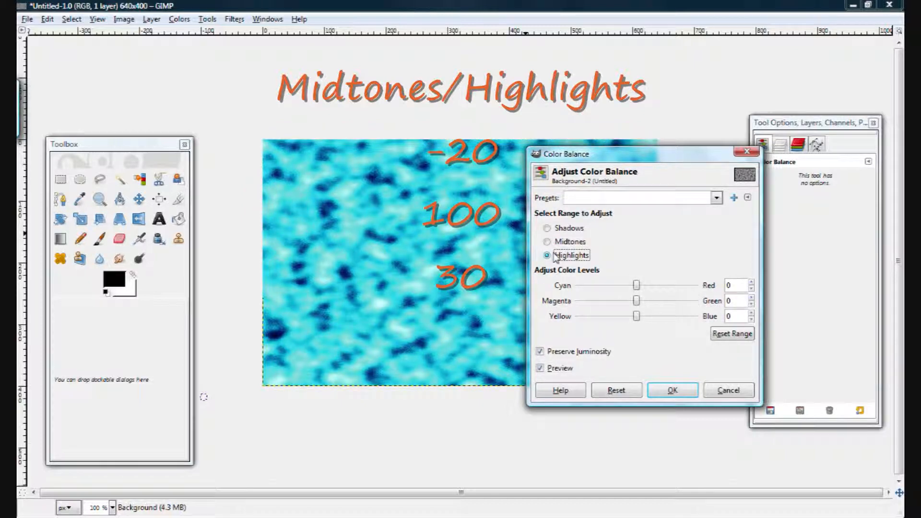
pyautogui.click(616, 289)
pyautogui.click(616, 288)
pyautogui.click(680, 303)
pyautogui.click(686, 302)
pyautogui.click(690, 303)
pyautogui.moveTo(690, 303); pyautogui.dragTo(710, 305)
pyautogui.click(693, 318)
pyautogui.click(693, 319)
pyautogui.click(695, 318)
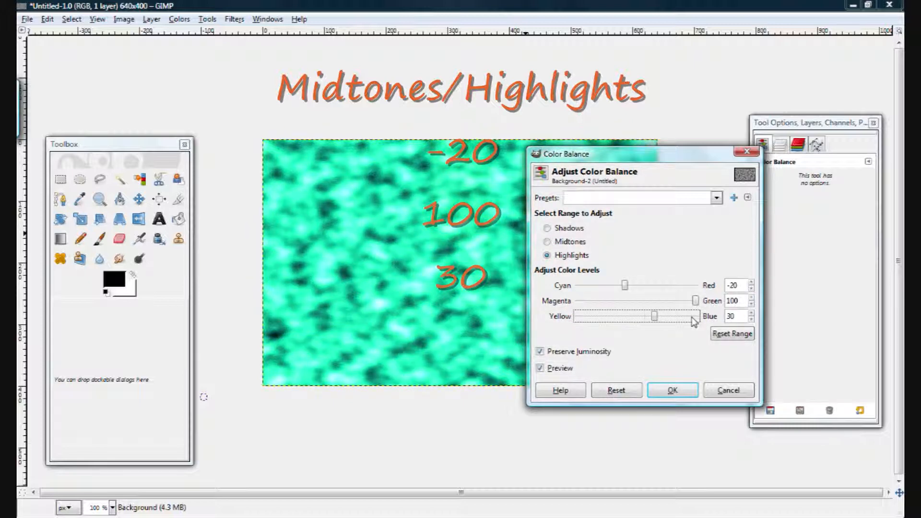
pyautogui.click(669, 392)
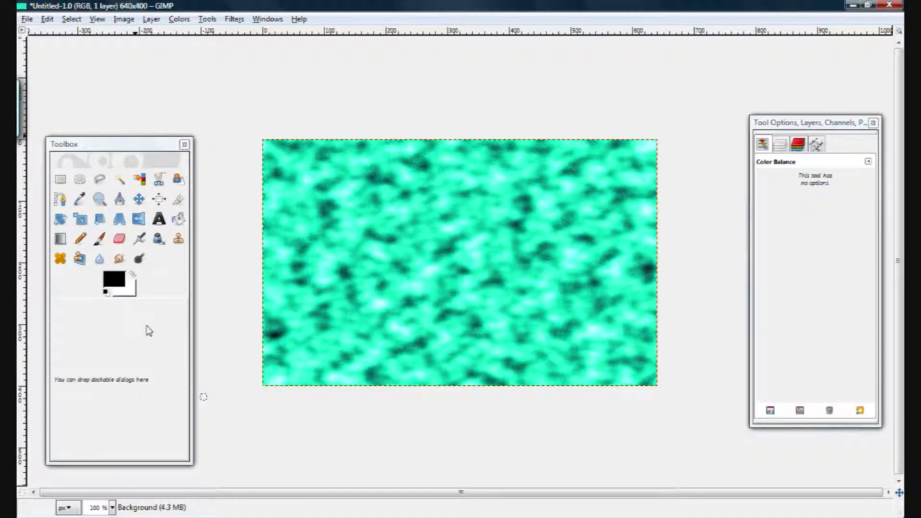
# Step: Select an elliptical region about 226 by 209 px in the noise texture and copy it
pyautogui.moveTo(263, 516)
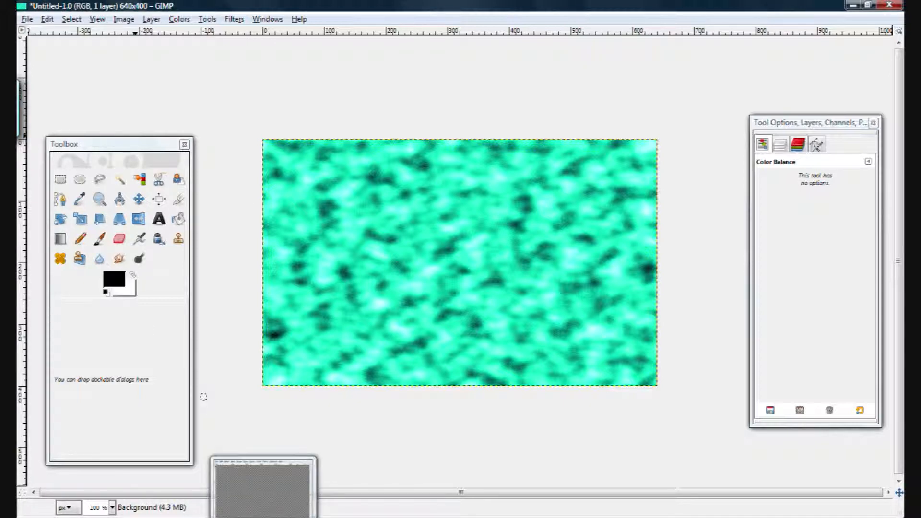
pyautogui.click(79, 179)
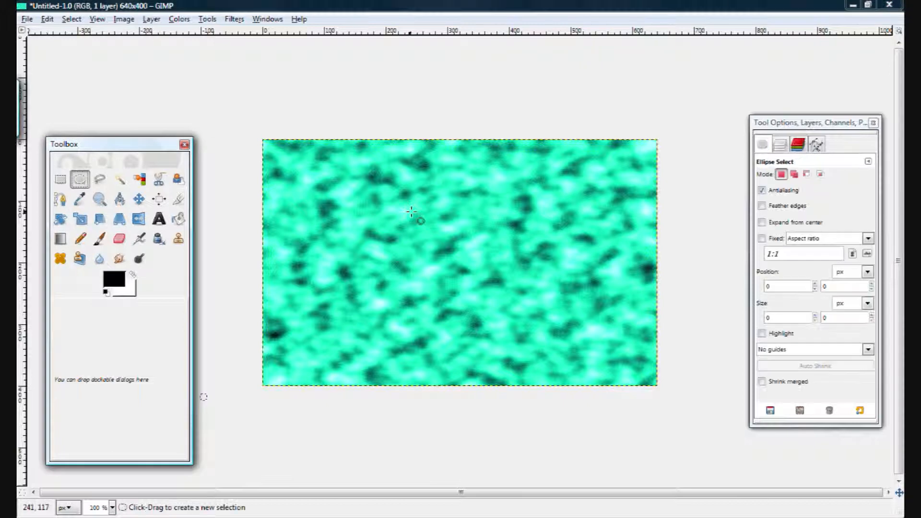
pyautogui.moveTo(360, 183); pyautogui.dragTo(499, 311)
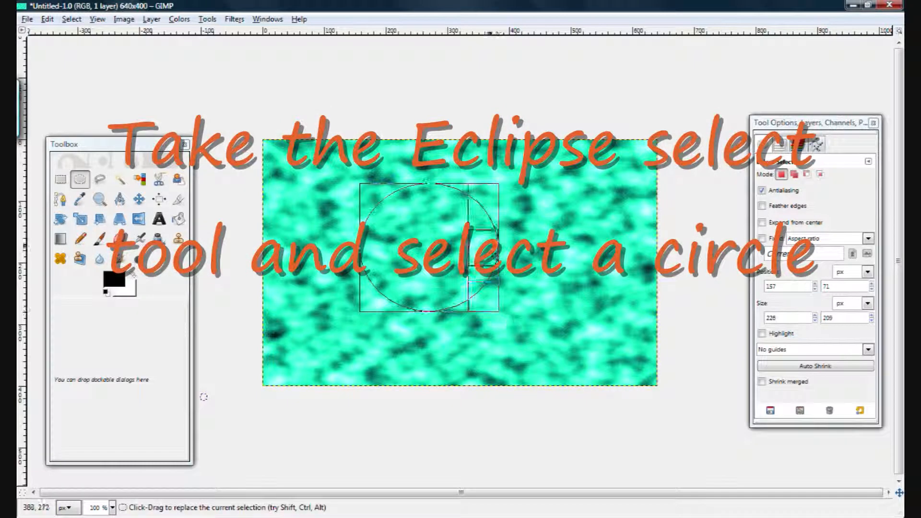
pyautogui.rightClick(412, 241)
pyautogui.moveTo(473, 268)
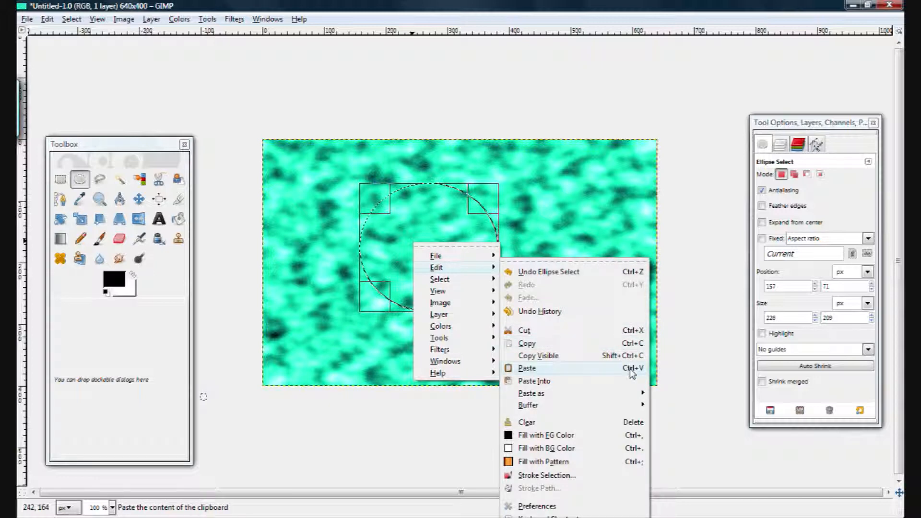
pyautogui.click(550, 253)
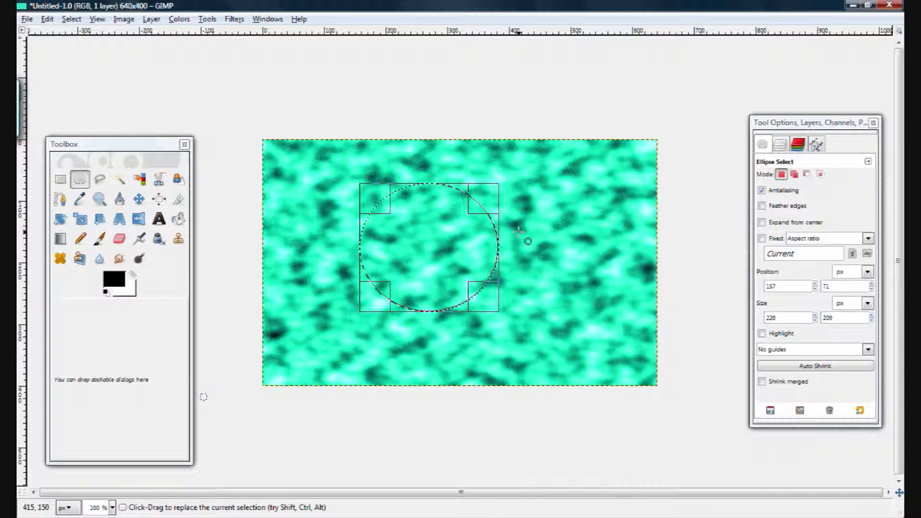
pyautogui.hotkey('ctrl', 'c')
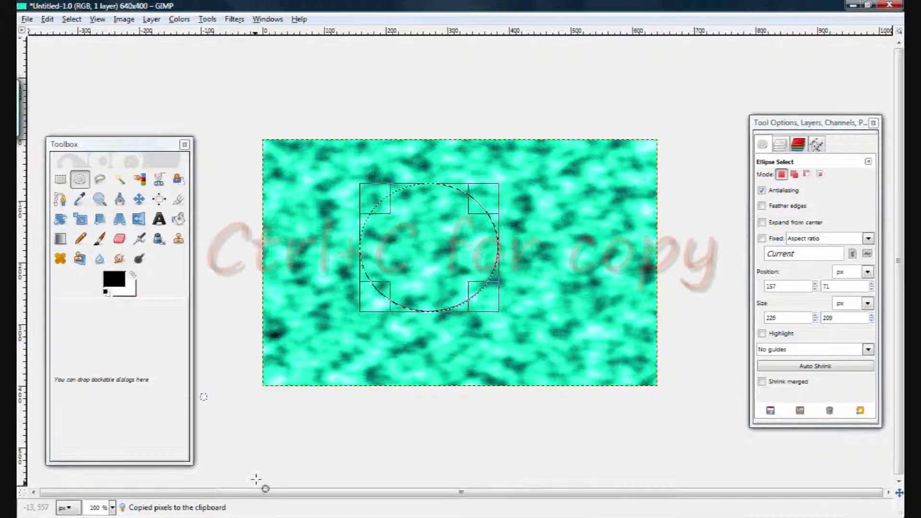
# Step: Switch to the transparent image, paste the copied circle into it and anchor the floating selection
pyautogui.click(278, 516)
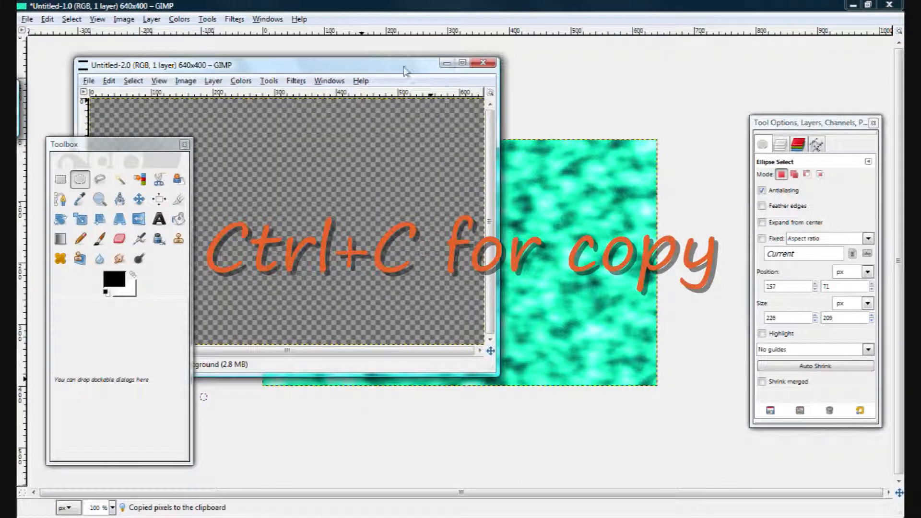
pyautogui.moveTo(405, 71); pyautogui.dragTo(526, 96)
pyautogui.click(464, 207)
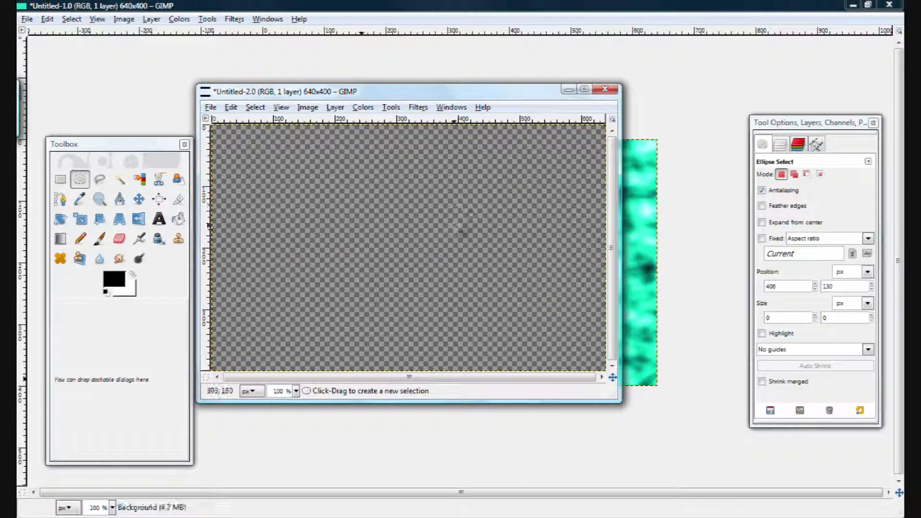
pyautogui.hotkey('ctrl', 'v')
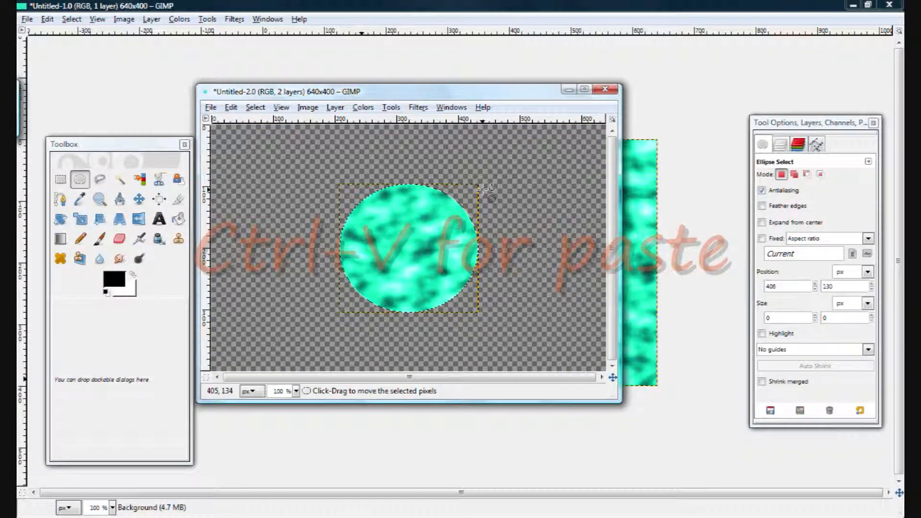
pyautogui.click(584, 89)
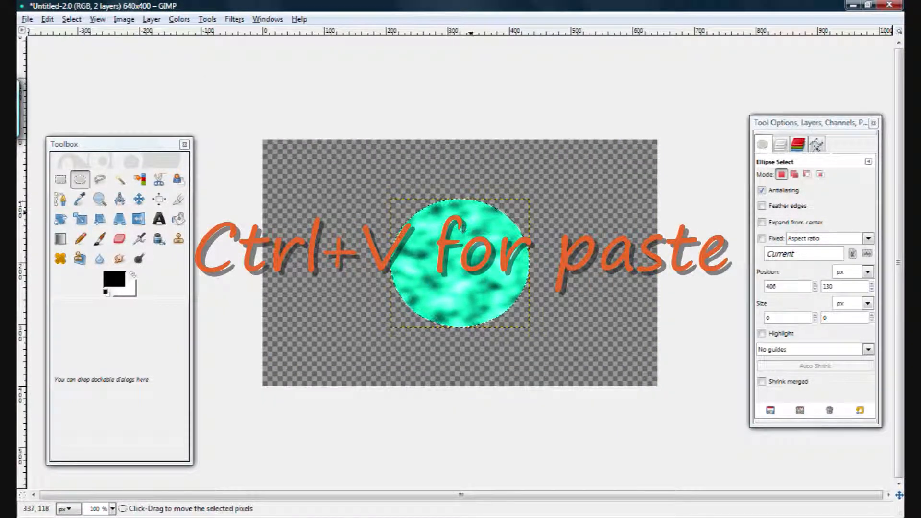
pyautogui.click(60, 180)
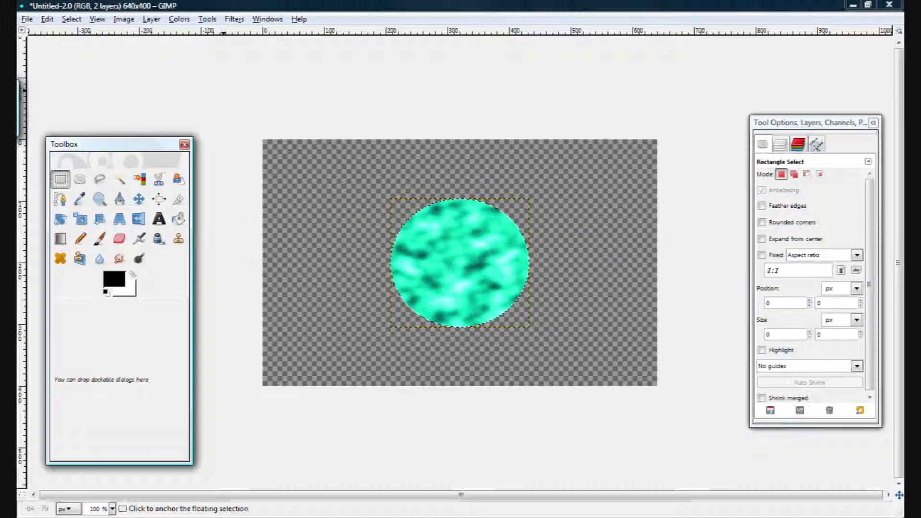
pyautogui.click(223, 91)
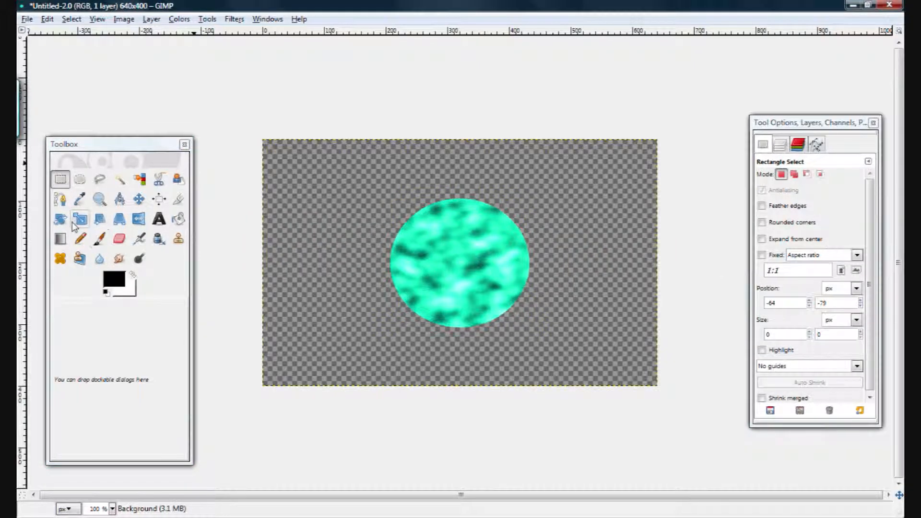
# Step: Select the middle of the pasted circle with an ellipse about 149 by 135 px and delete it to leave a ring
pyautogui.click(81, 181)
pyautogui.moveTo(416, 224); pyautogui.dragTo(495, 302)
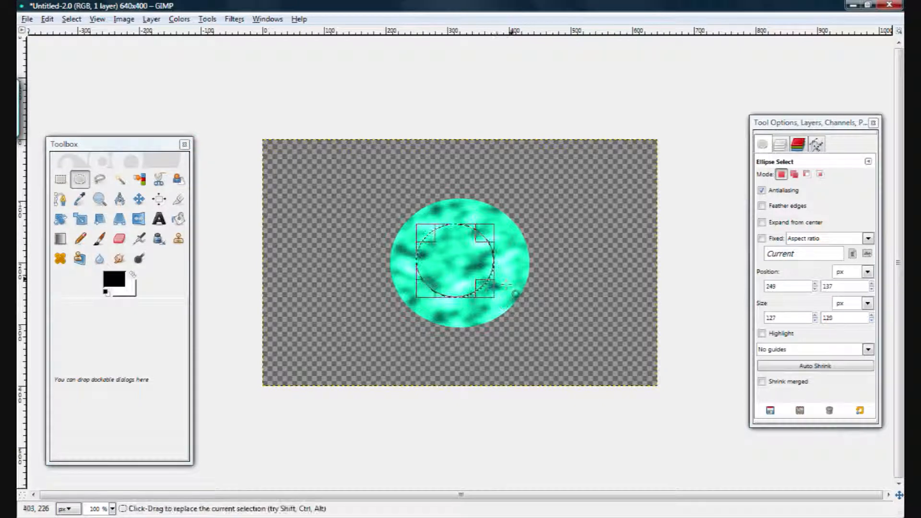
pyautogui.moveTo(493, 267); pyautogui.dragTo(504, 268)
pyautogui.moveTo(469, 292); pyautogui.dragTo(470, 301)
pyautogui.press('Delete')
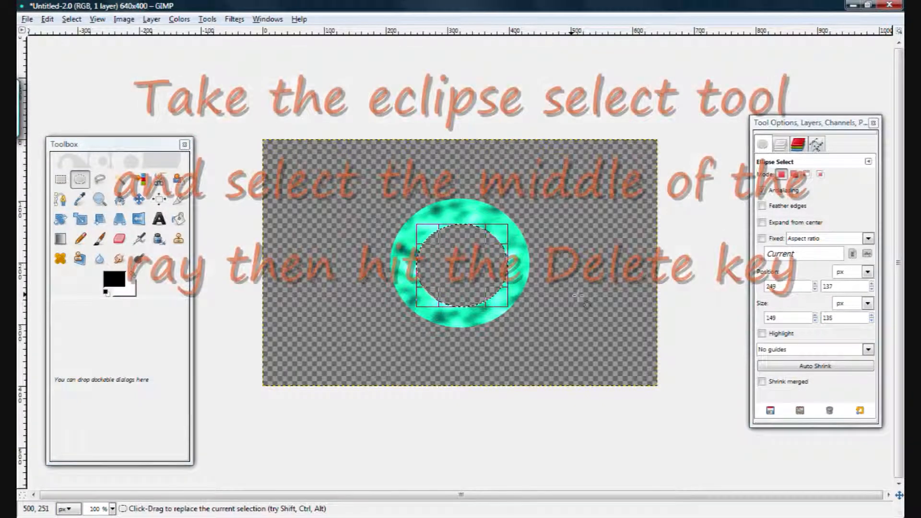
pyautogui.click(313, 200)
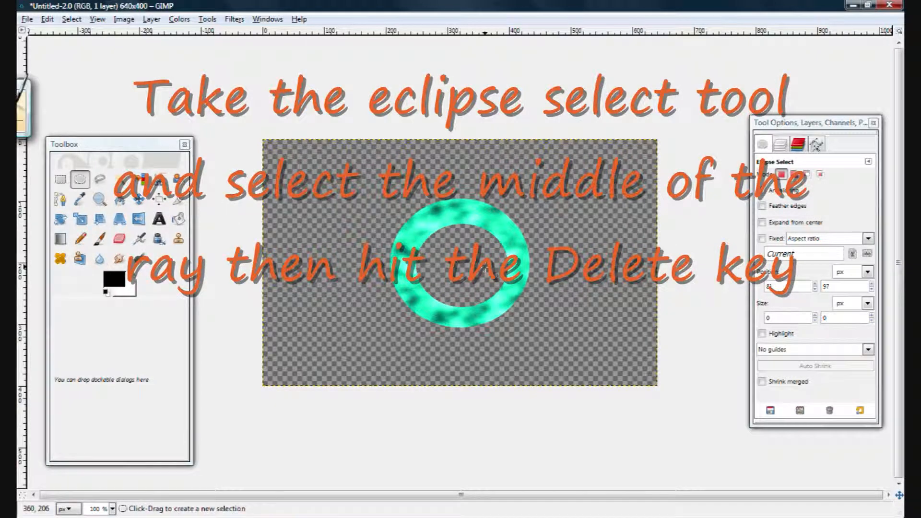
# Step: Apply a Gaussian Blur with a 48 px horizontal and vertical radius to the ring
pyautogui.click(243, 21)
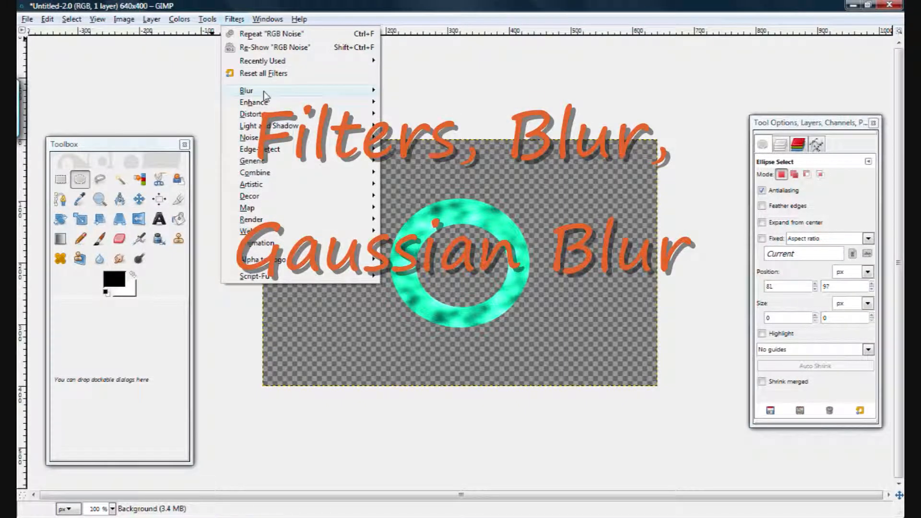
pyautogui.moveTo(315, 91)
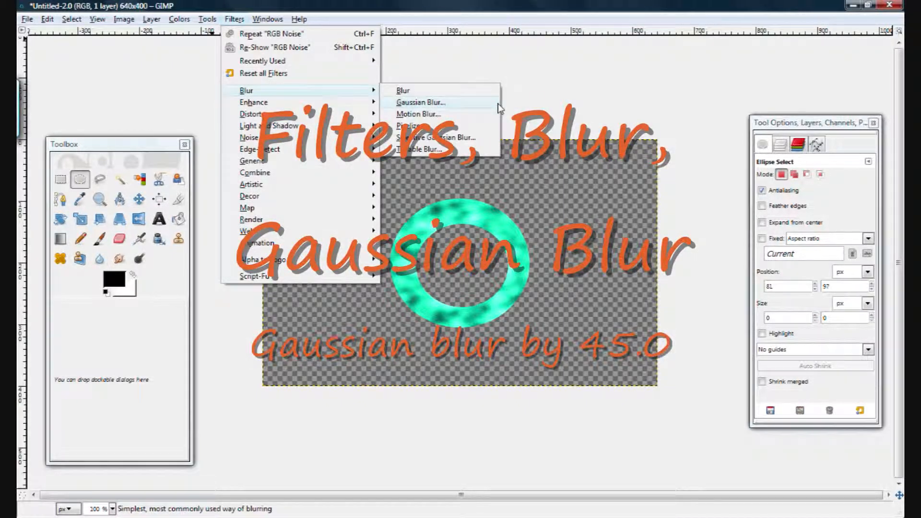
pyautogui.click(467, 103)
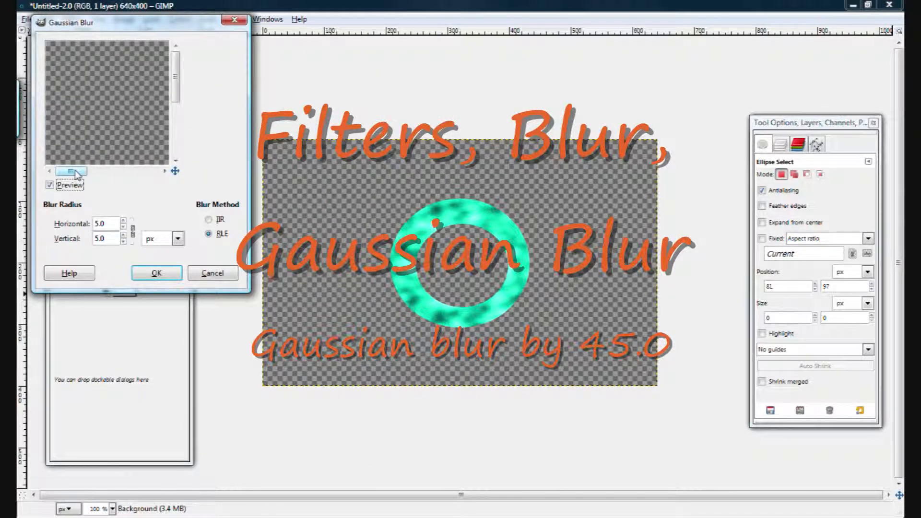
pyautogui.moveTo(75, 172); pyautogui.dragTo(104, 175)
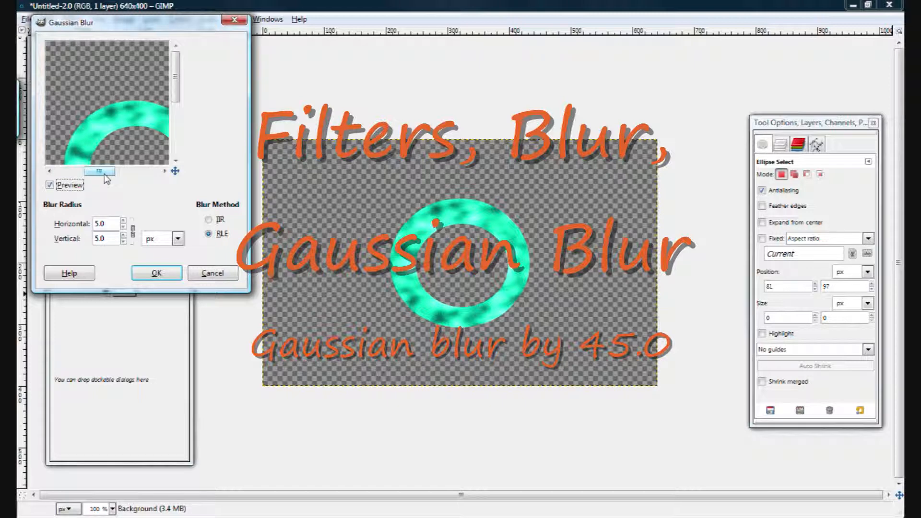
pyautogui.click(124, 221)
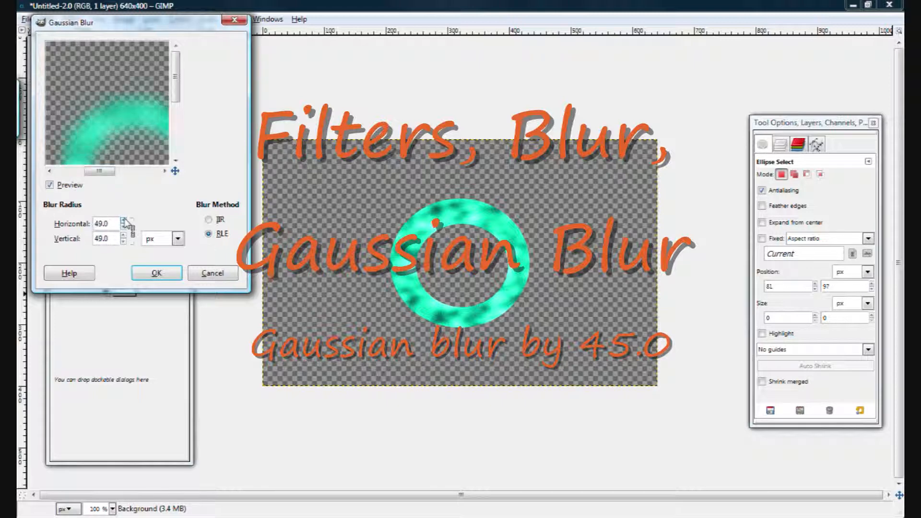
pyautogui.click(124, 226)
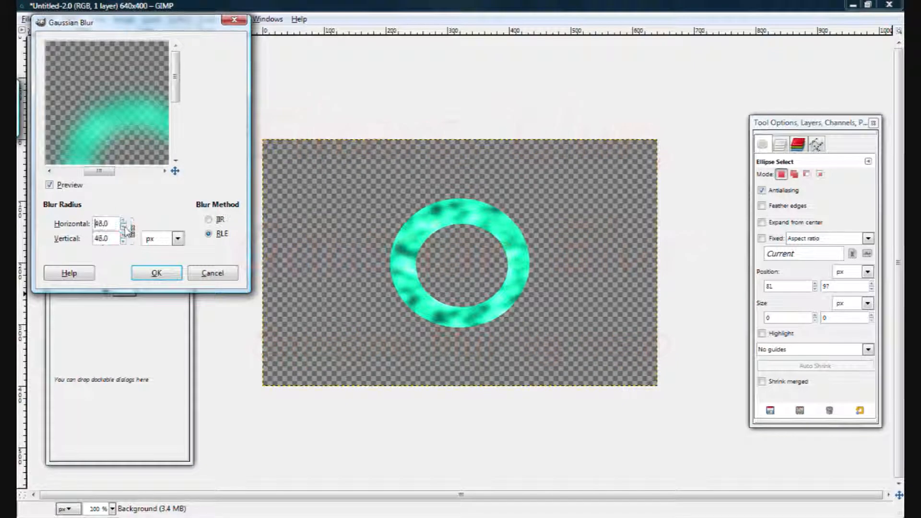
pyautogui.click(152, 273)
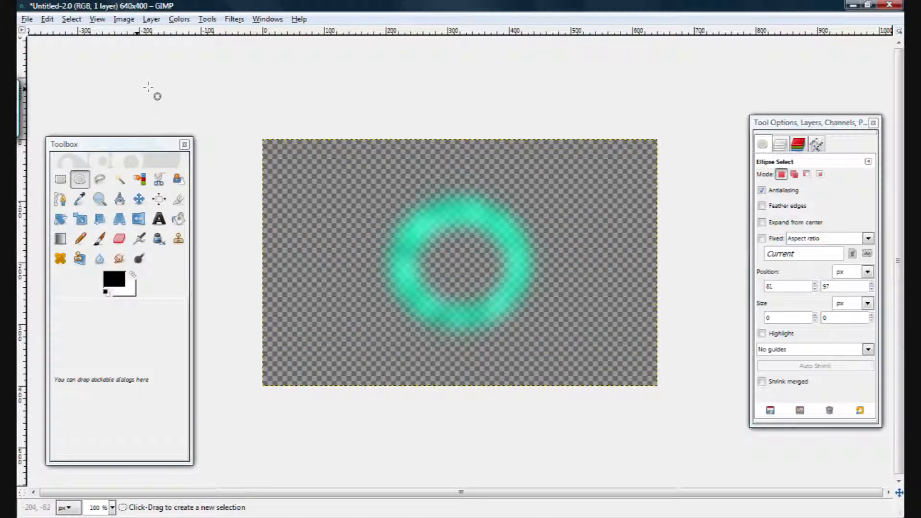
# Step: Draw a rectangular selection about 308 by 298 px around the blurred ring
pyautogui.press('r')
pyautogui.moveTo(365, 170); pyautogui.dragTo(571, 347)
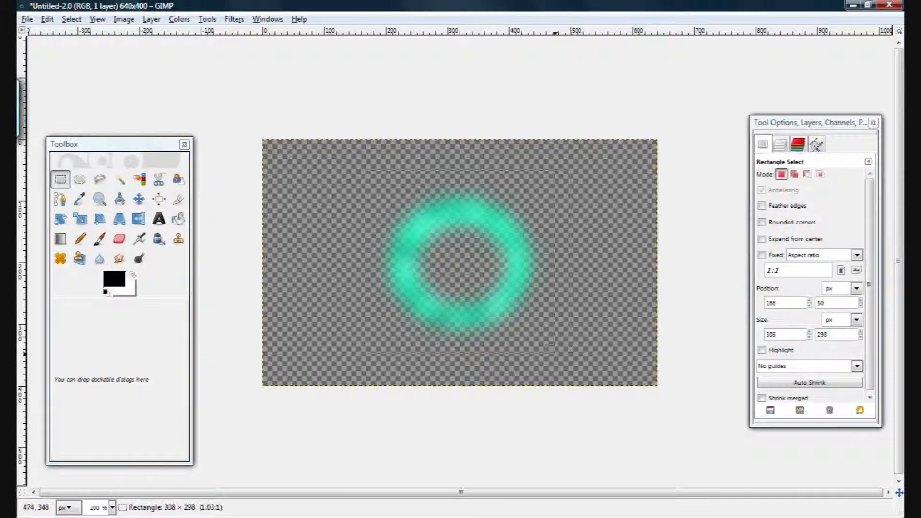